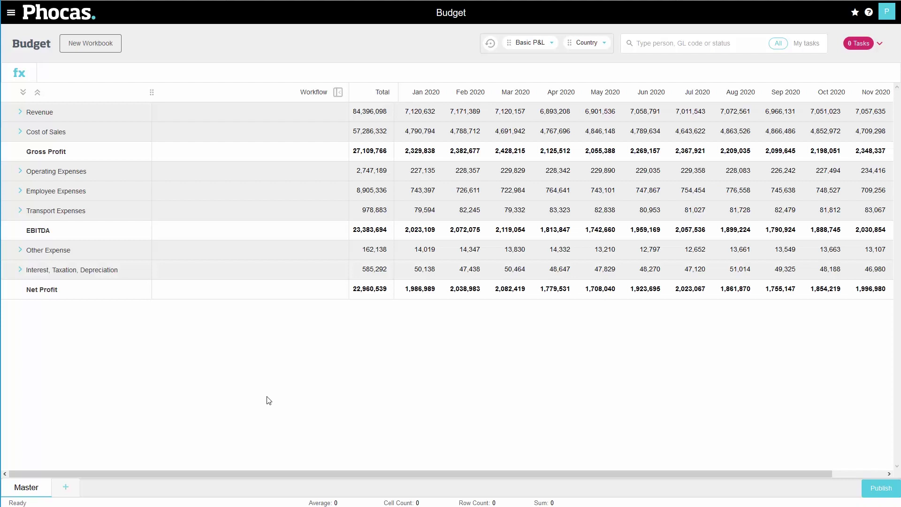
# Expand Operating Expenses and AUS to list accounts AU-3015 to AU-3041 with monthly figures
pyautogui.click(20, 172)
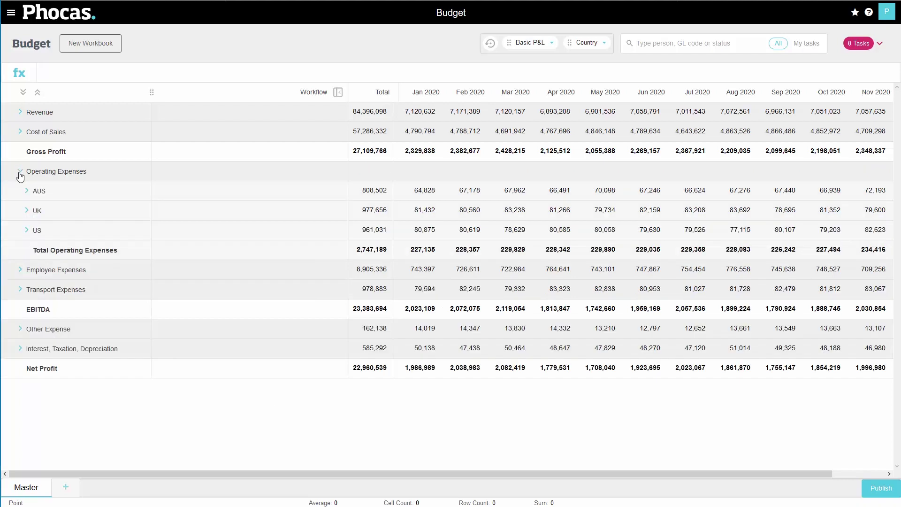
pyautogui.click(26, 191)
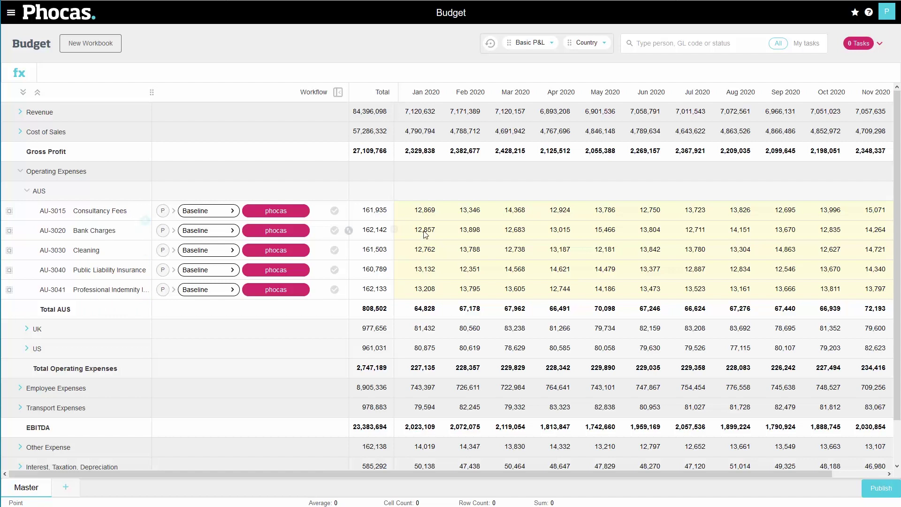
# Enter 15,000 in January Consultancy Fees and fill it across all months for 180,000
pyautogui.click(416, 218)
pyautogui.write('15')
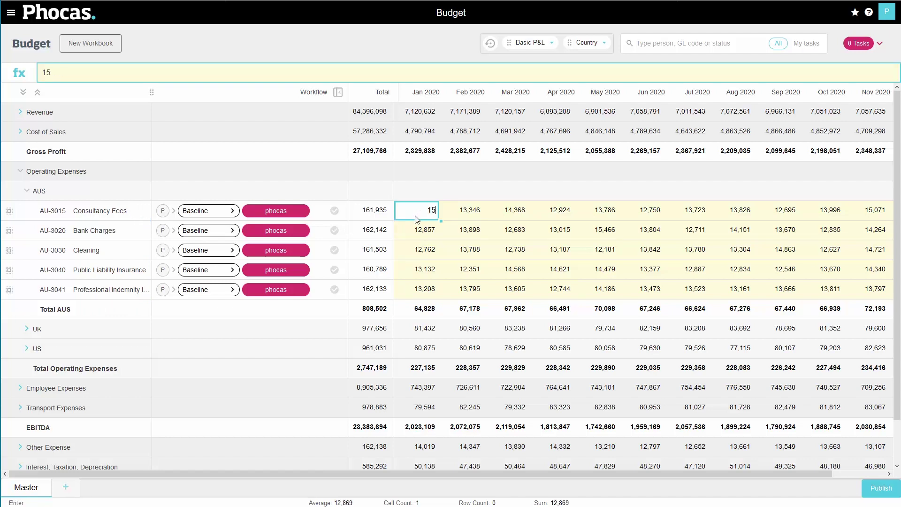
pyautogui.write('000')
pyautogui.press('Tab')
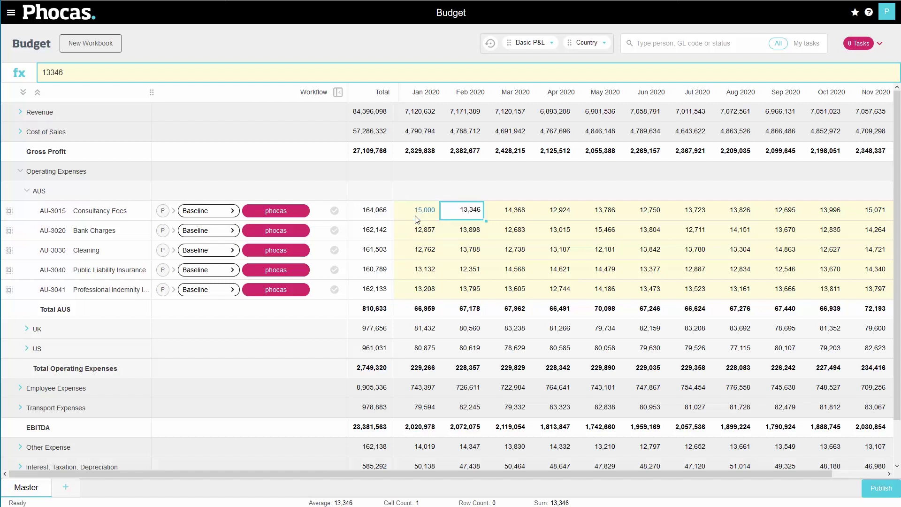
pyautogui.click(417, 217)
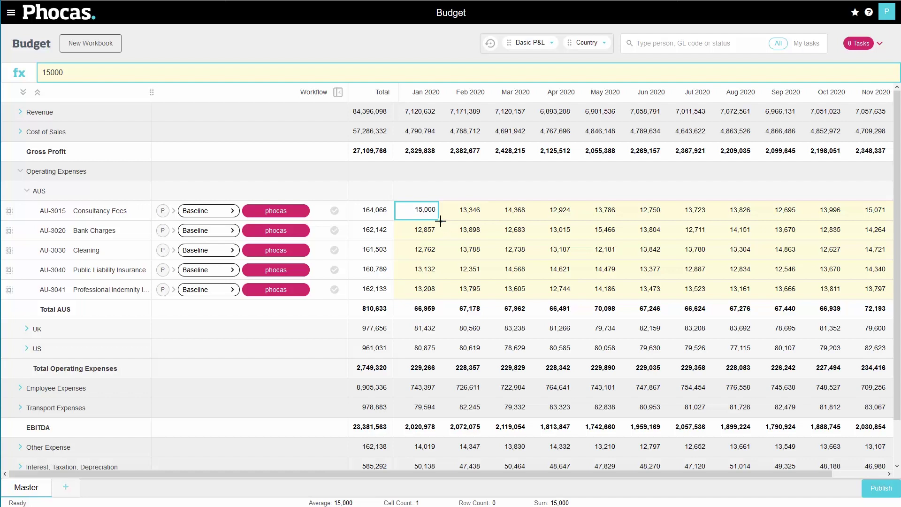
pyautogui.moveTo(441, 221); pyautogui.dragTo(887, 220)
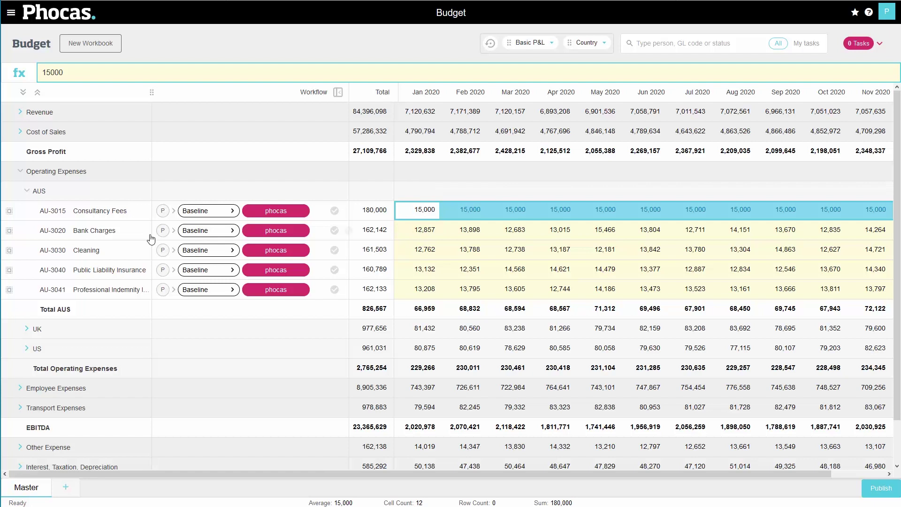
# Enter 18,000 in January Bank Charges and Copy Forward it for a 216,000 total
pyautogui.click(420, 234)
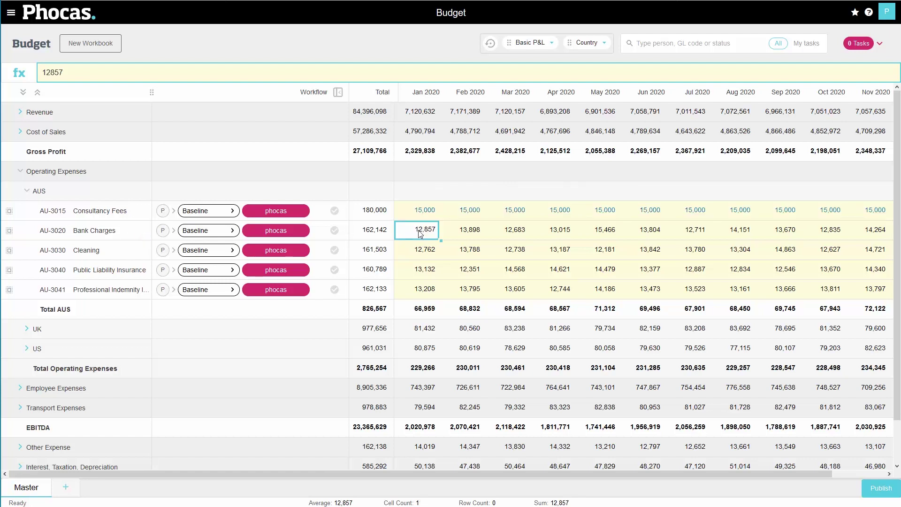
pyautogui.write('18000')
pyautogui.click(465, 235)
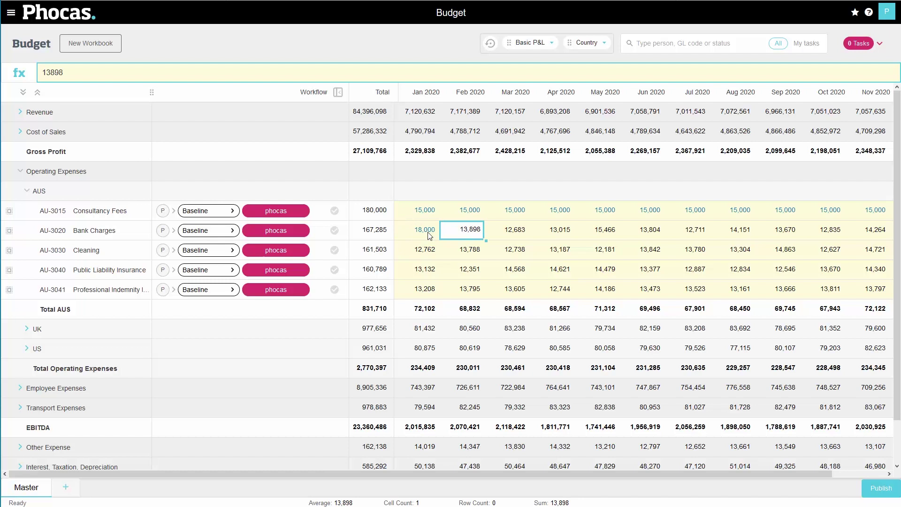
pyautogui.click(421, 233)
pyautogui.rightClick(421, 234)
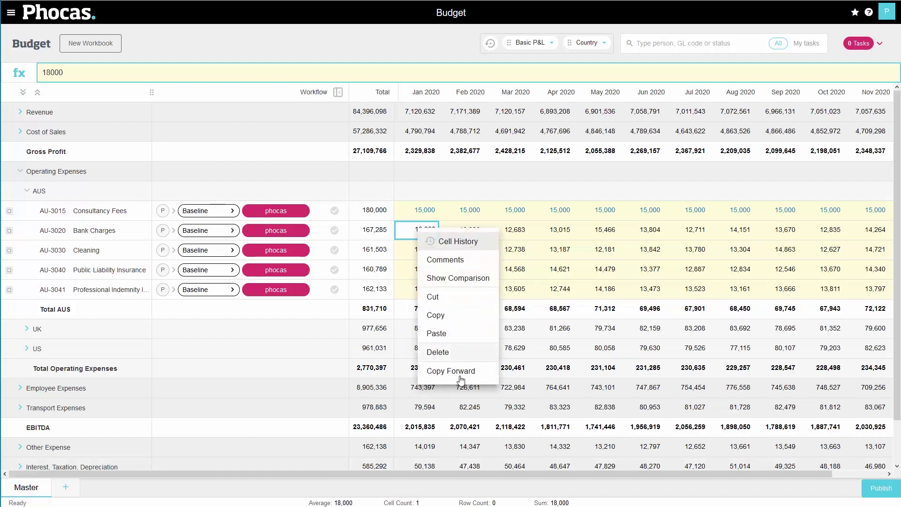
pyautogui.click(460, 371)
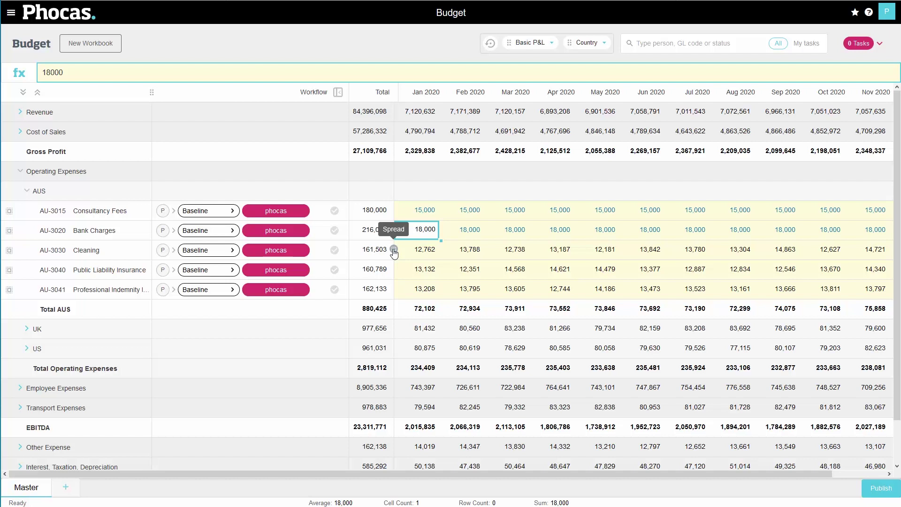
# Spread a 150,000 total evenly across Cleaning (AU-3030), giving 12,500 per month
pyautogui.click(394, 250)
pyautogui.hotkey('ctrl', 'a')
pyautogui.write('1')
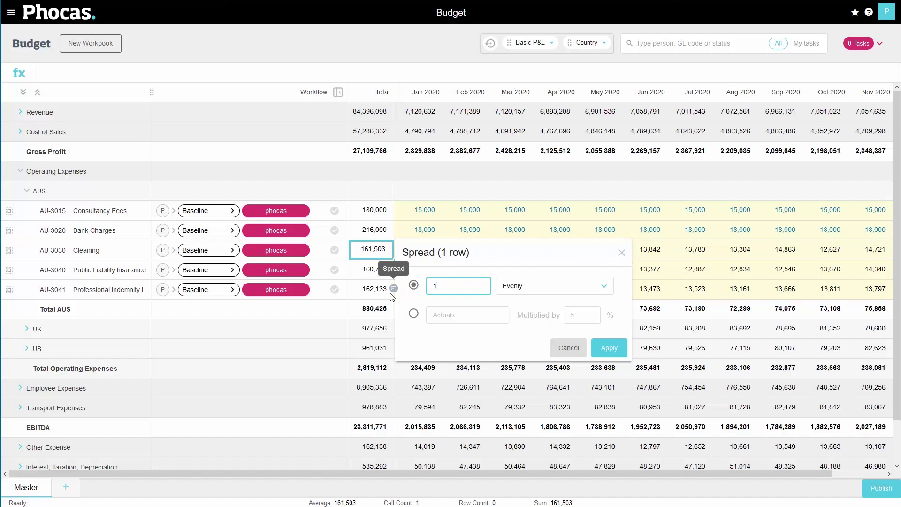
pyautogui.write('50000')
pyautogui.click(511, 286)
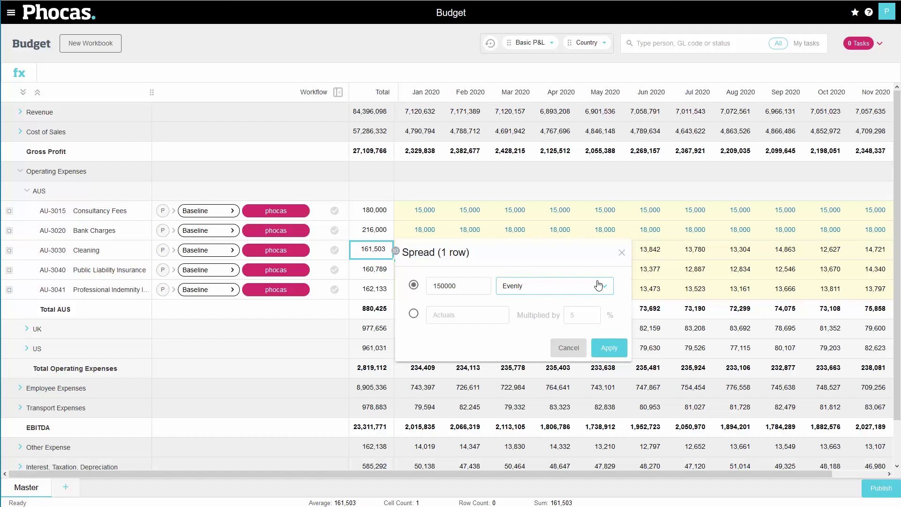
pyautogui.click(609, 350)
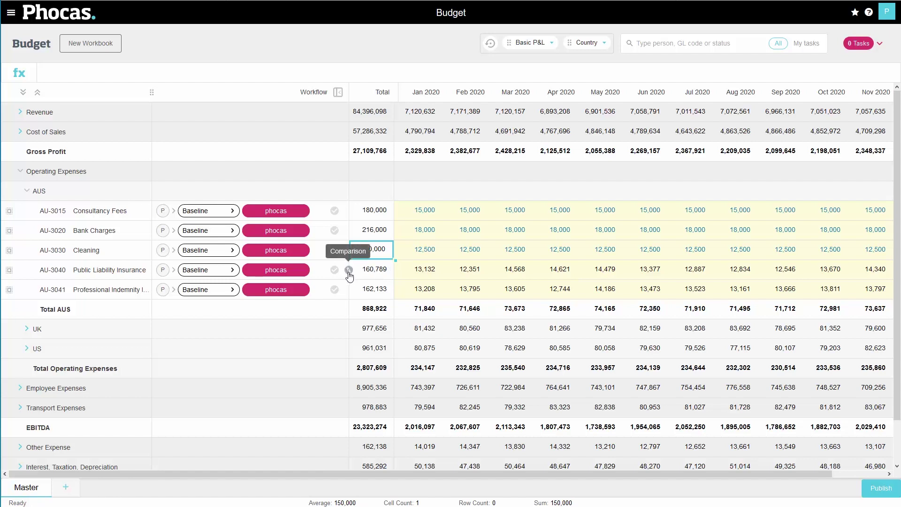
# Show AU-3040 actuals and spread 200,000 Based on Actuals across Public Liability Insurance
pyautogui.click(348, 271)
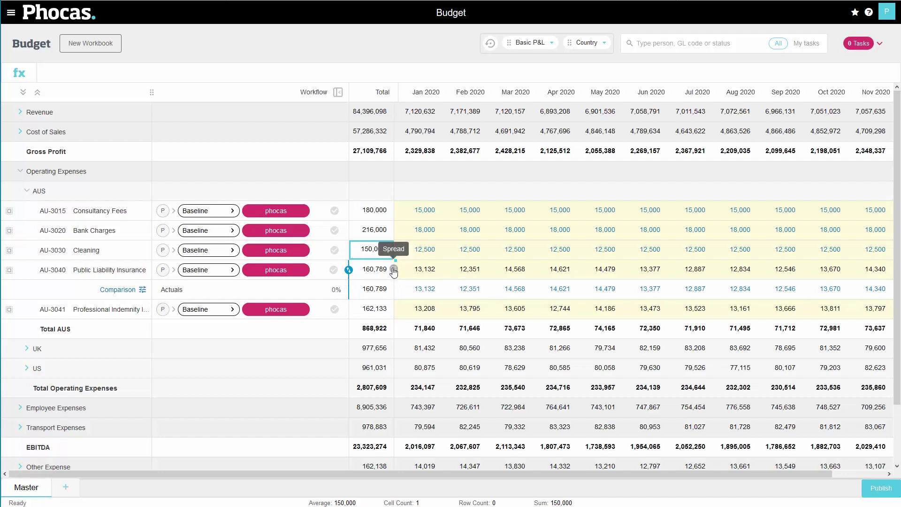
pyautogui.click(394, 270)
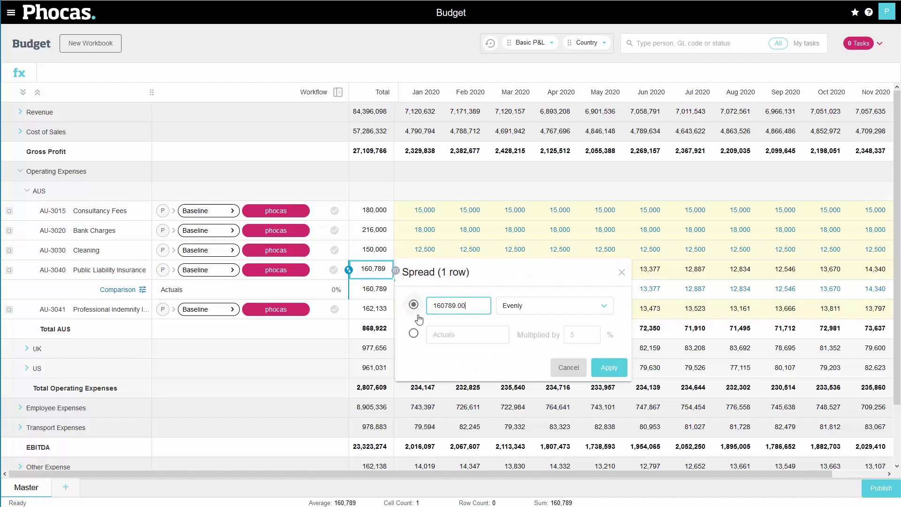
pyautogui.moveTo(477, 306); pyautogui.dragTo(426, 306)
pyautogui.write('200000')
pyautogui.click(604, 306)
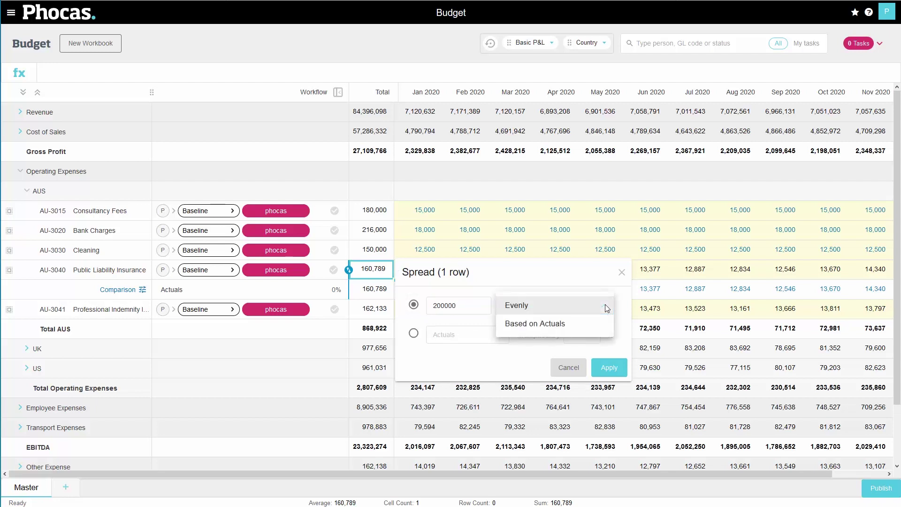
pyautogui.click(527, 323)
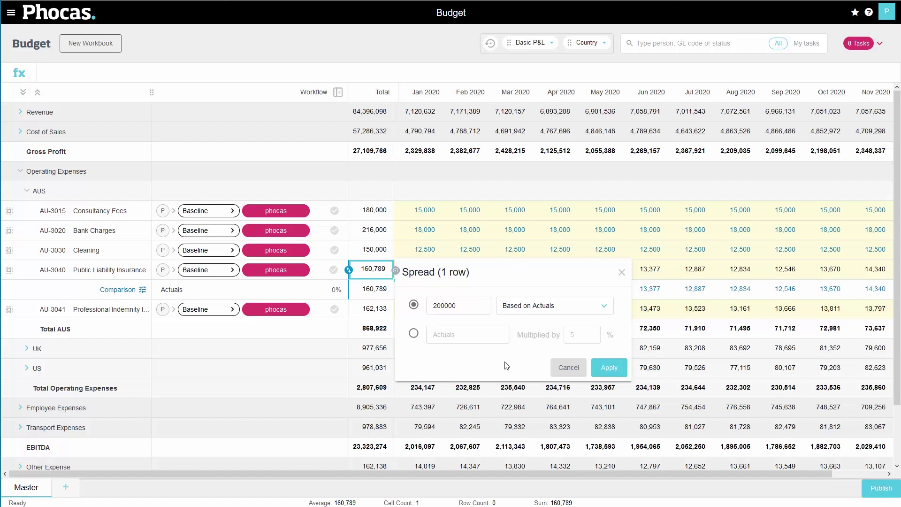
pyautogui.click(609, 368)
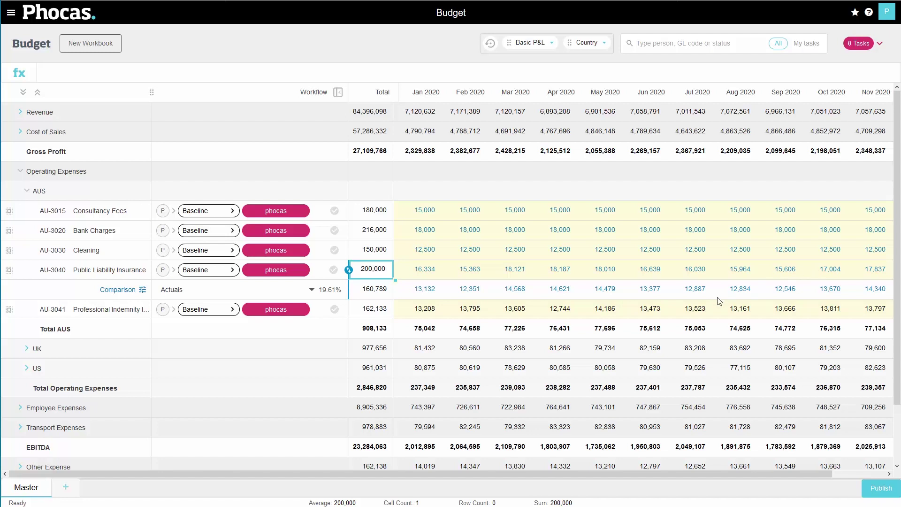
# Swap comparison to AU-3041 and spread its actuals multiplied by 10%, totalling 178,346
pyautogui.click(349, 270)
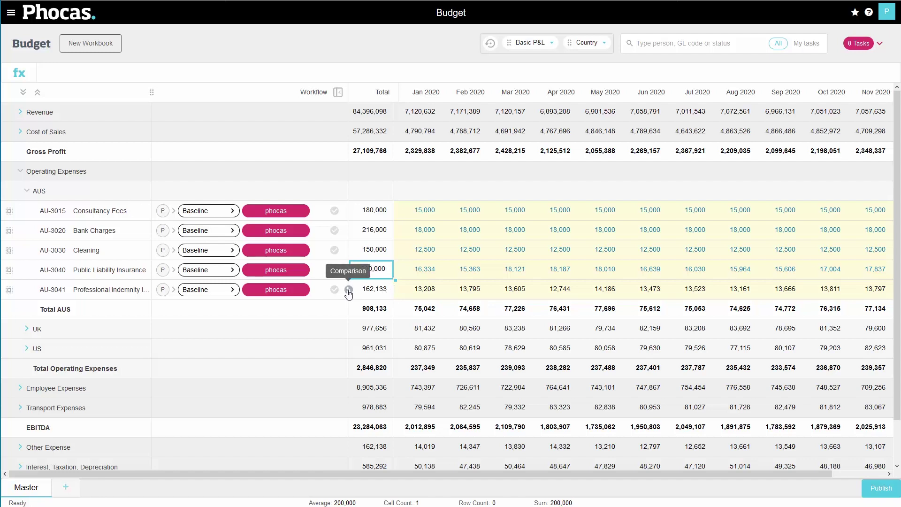
pyautogui.click(348, 290)
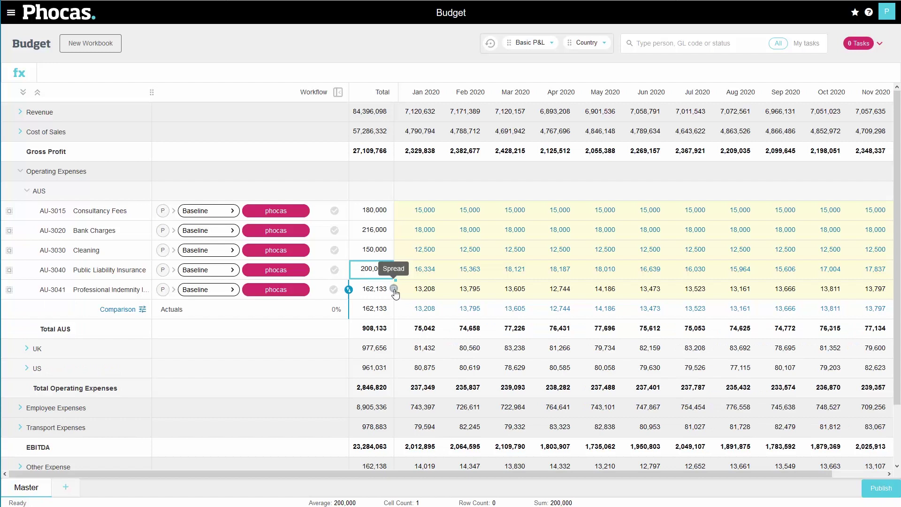
pyautogui.click(395, 289)
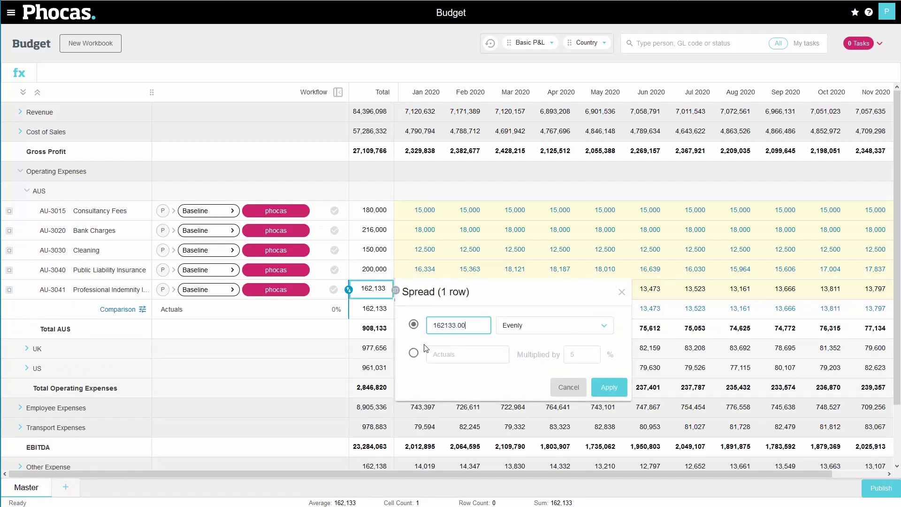
pyautogui.click(413, 355)
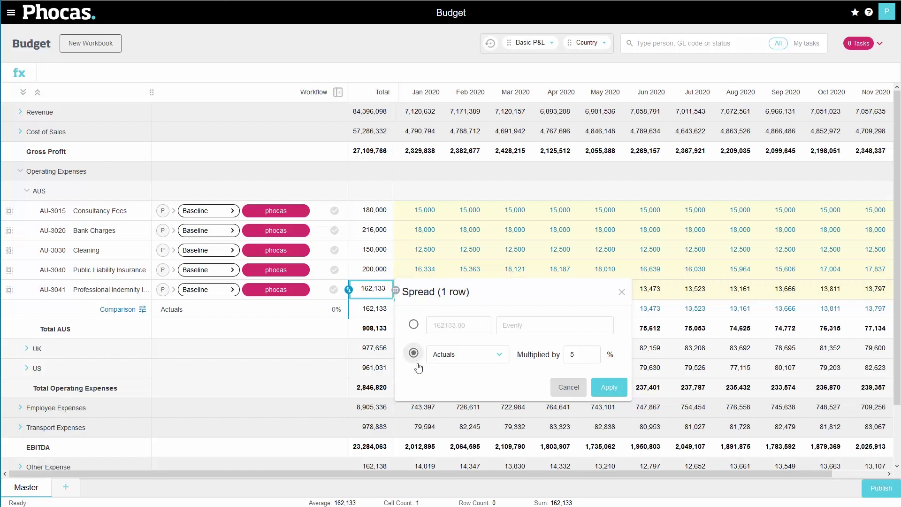
pyautogui.click(573, 354)
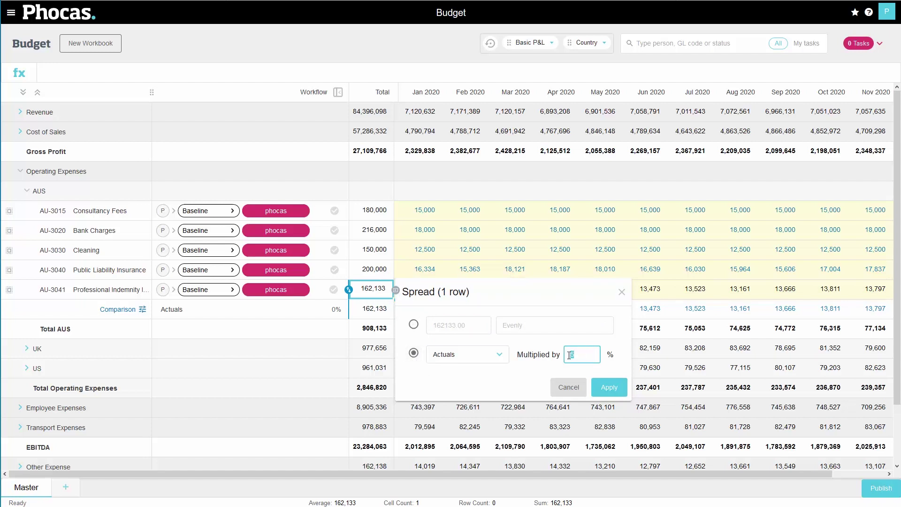
pyautogui.write('40')
pyautogui.click(609, 388)
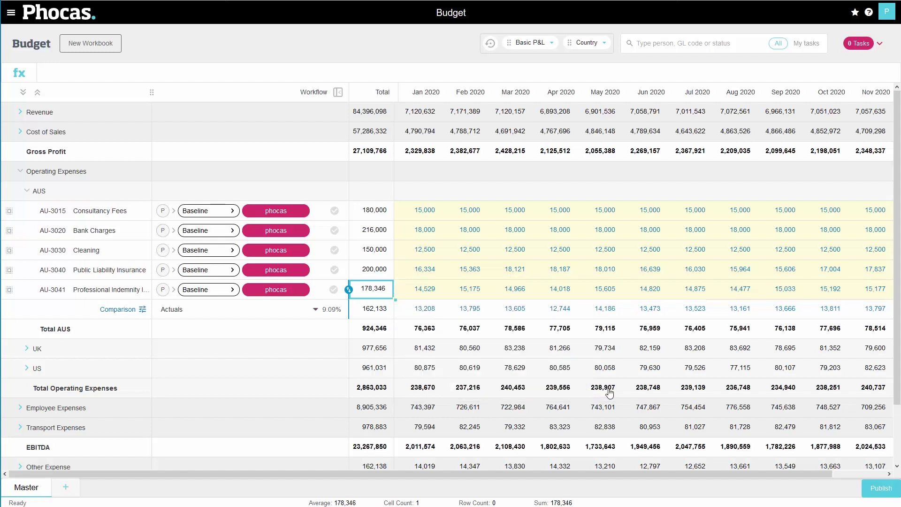